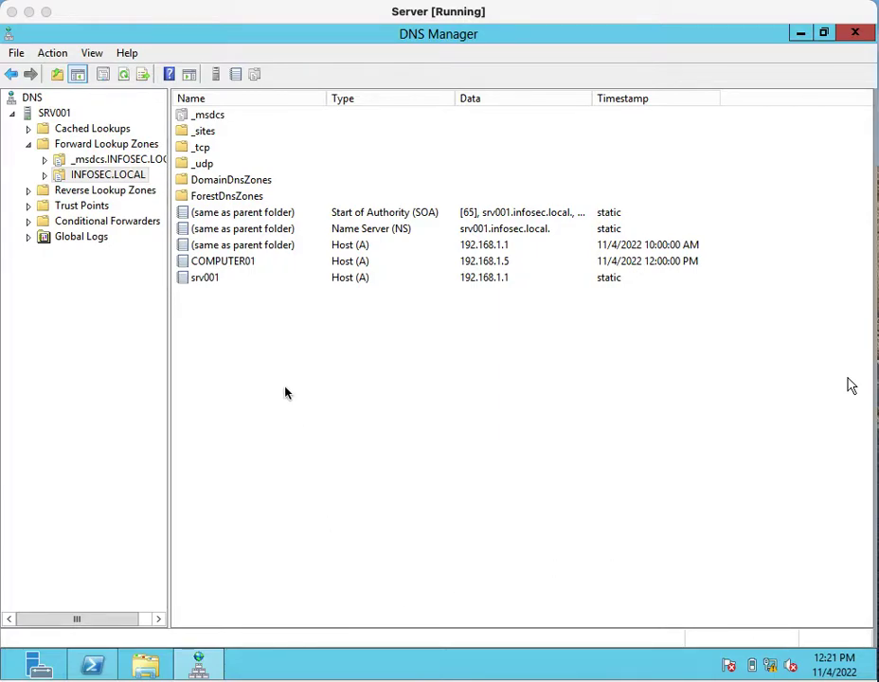
Step: Inspect the COMPUTER01 and srv001 host records in the INFOSEC.LOCAL zone
{"action": "left_click", "coordinate": [242, 275]}
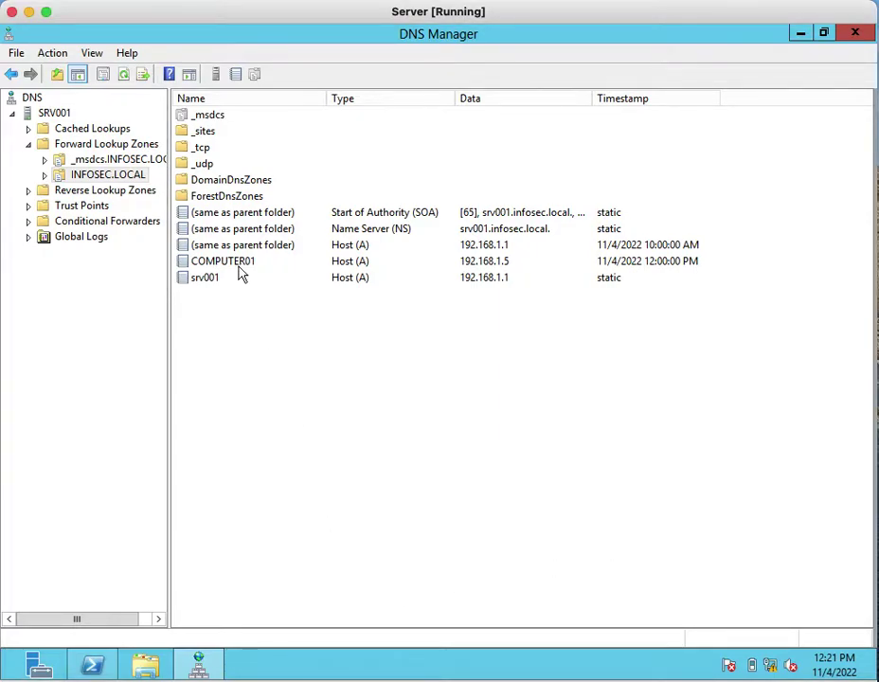
{"action": "left_click", "coordinate": [239, 266]}
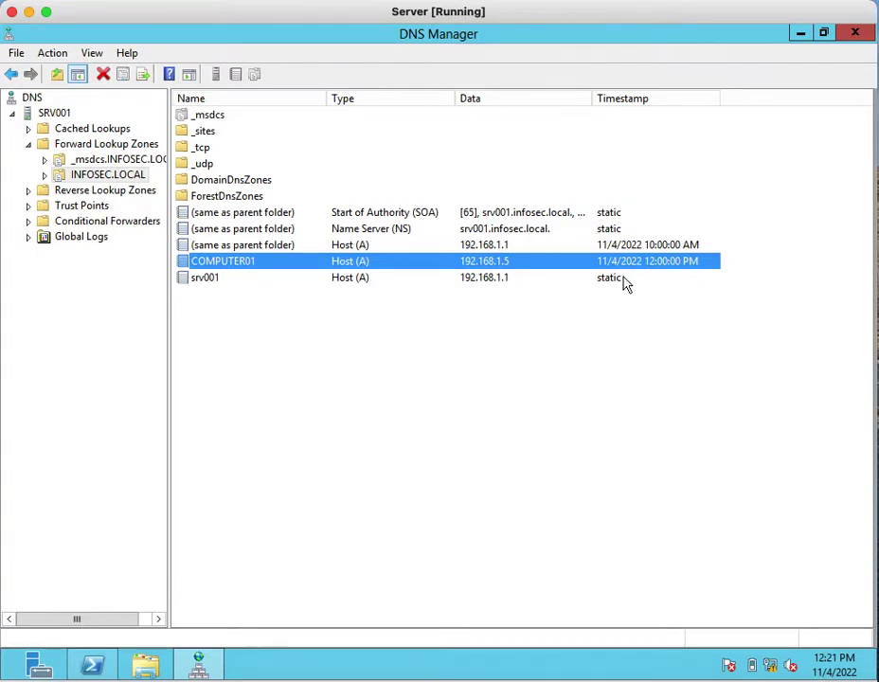
{"action": "left_click", "coordinate": [615, 284]}
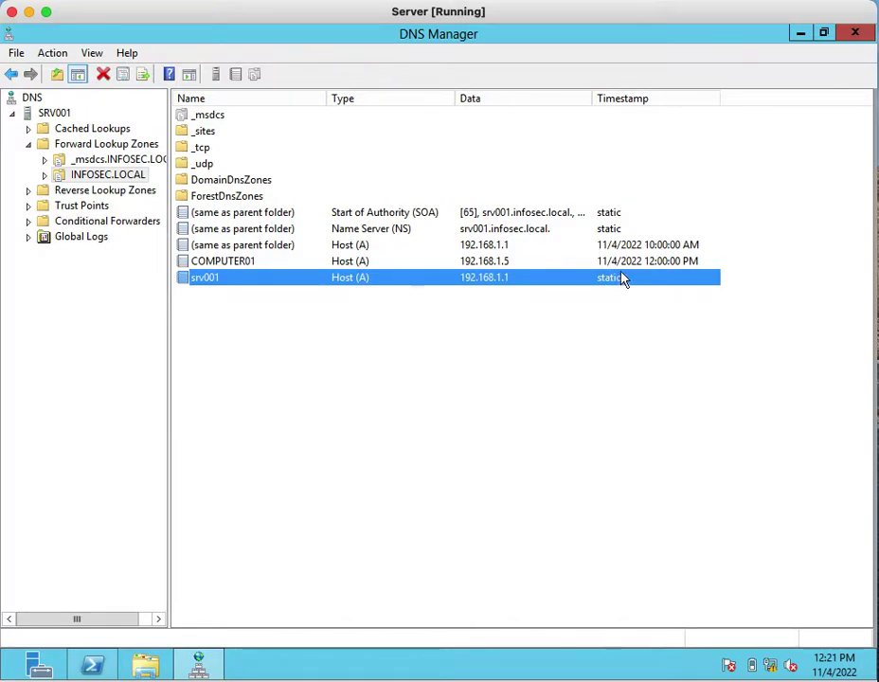
{"action": "left_click", "coordinate": [633, 267]}
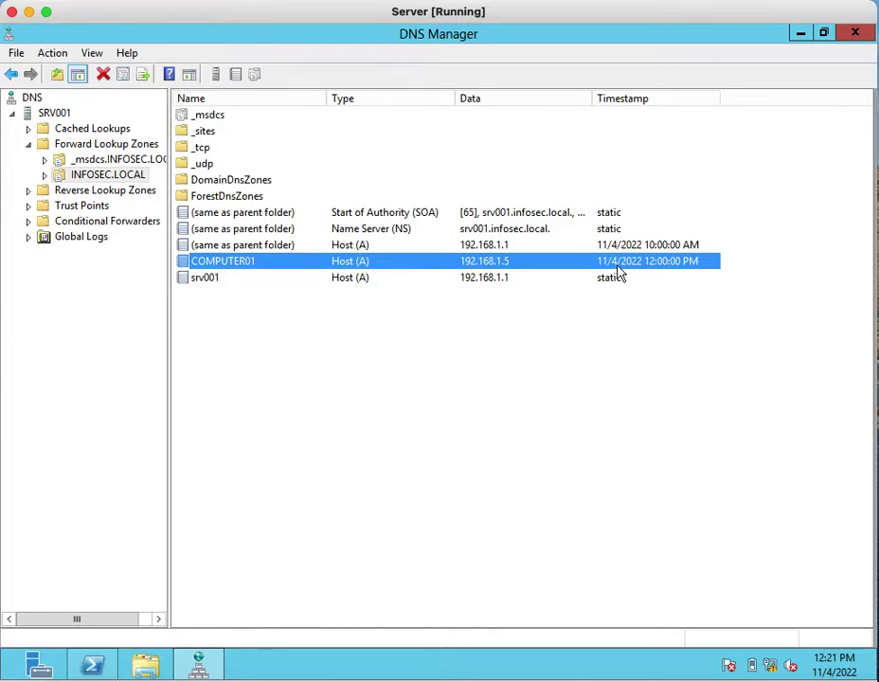
{"action": "left_click", "coordinate": [350, 365]}
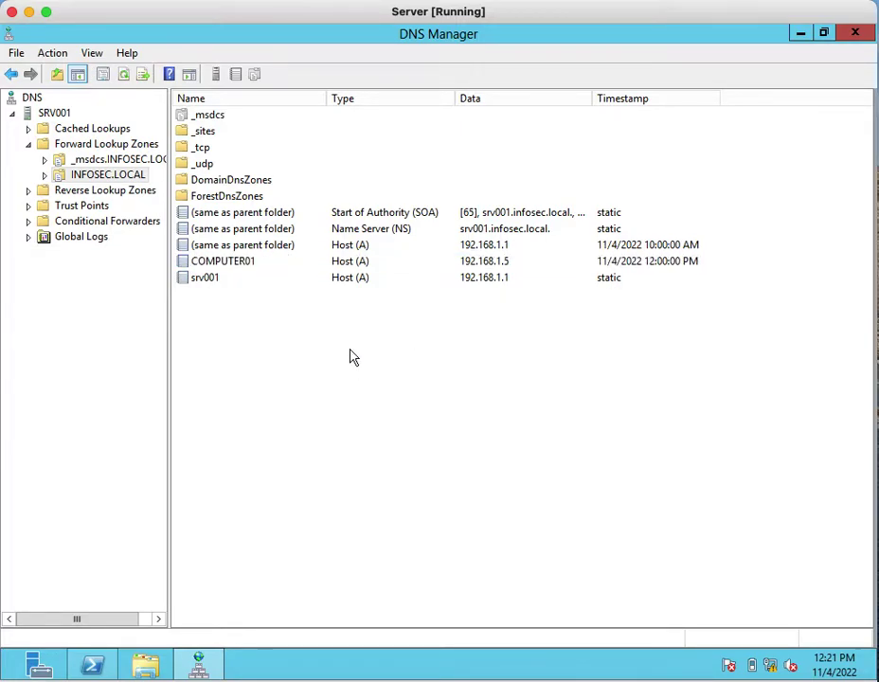
Step: Turn off 'Delete this record when it becomes stale' for COMPUTER01 and apply it
{"action": "left_click", "coordinate": [89, 55]}
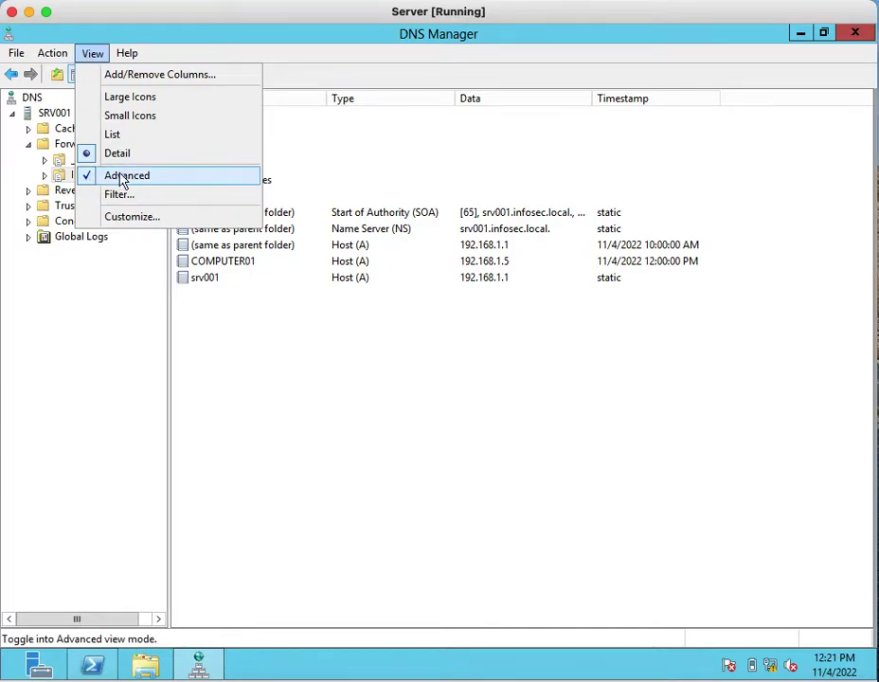
{"action": "left_click", "coordinate": [424, 358]}
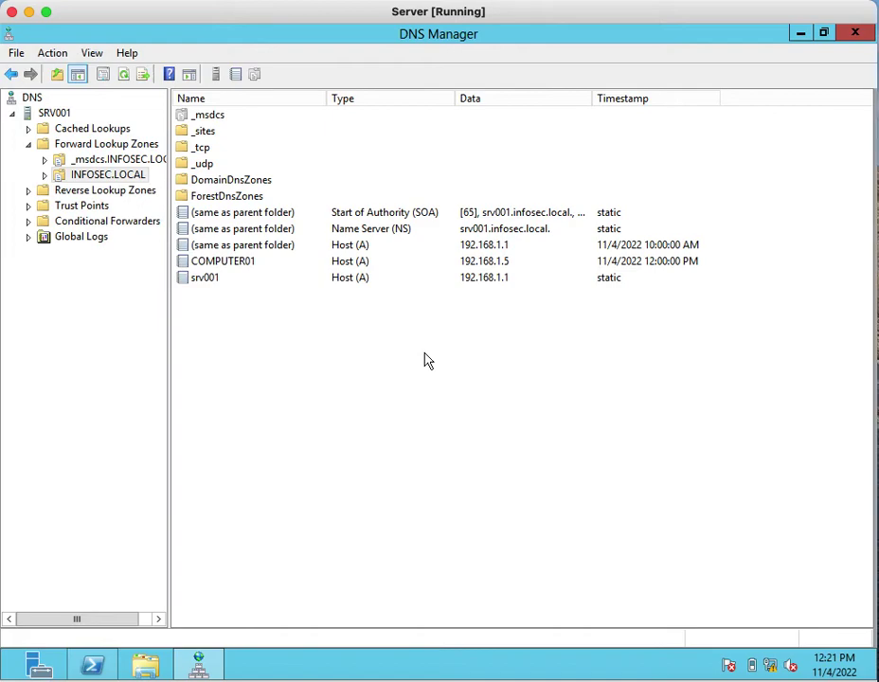
{"action": "left_click", "coordinate": [333, 267]}
{"action": "double_click", "coordinate": [333, 267]}
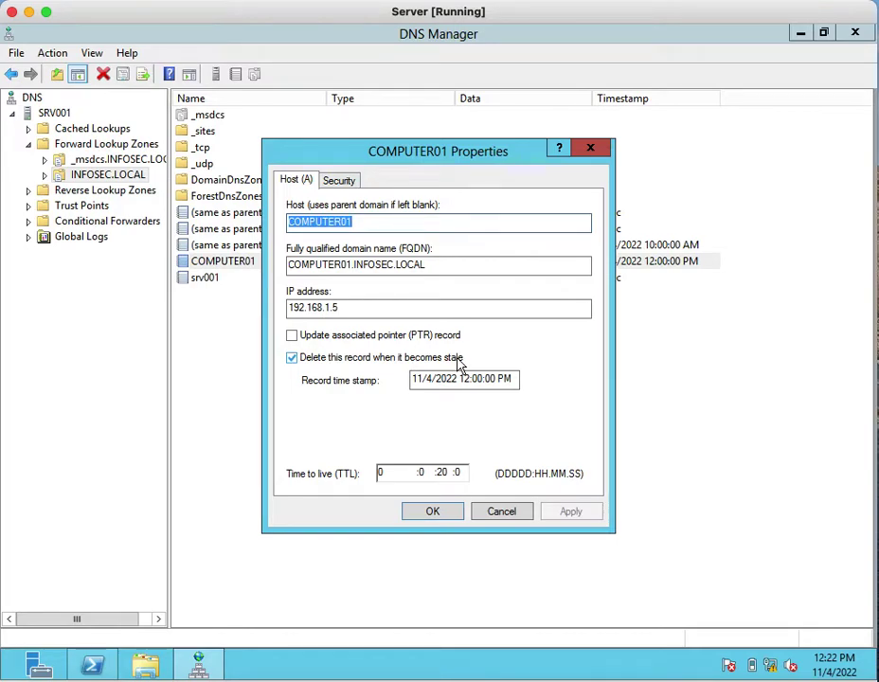
{"action": "left_click", "coordinate": [293, 360]}
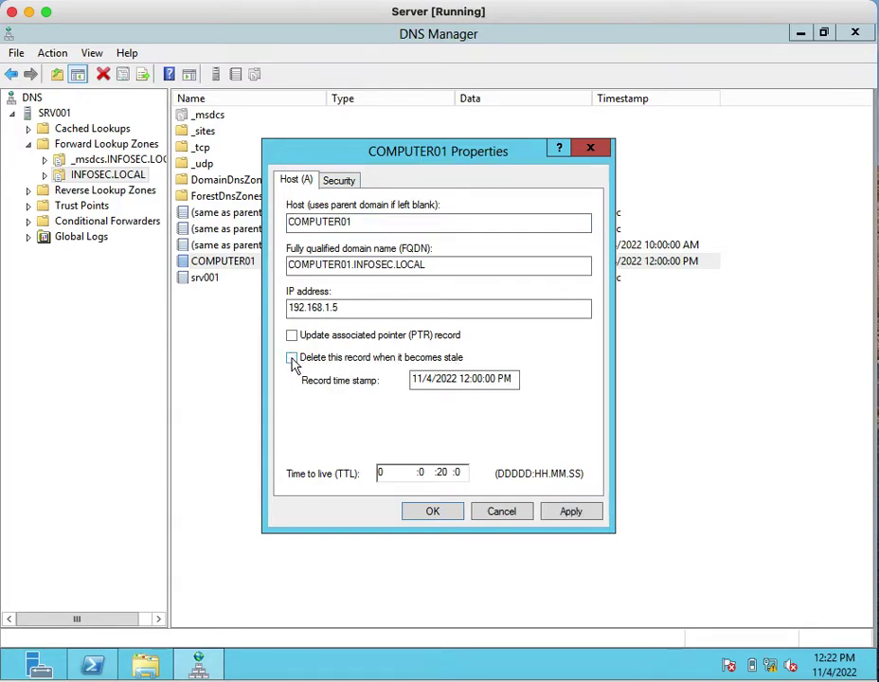
{"action": "left_click", "coordinate": [572, 512]}
Step: Close COMPUTER01's properties and refresh the zone so COMPUTER01 shows a static timestamp
{"action": "left_click", "coordinate": [459, 516]}
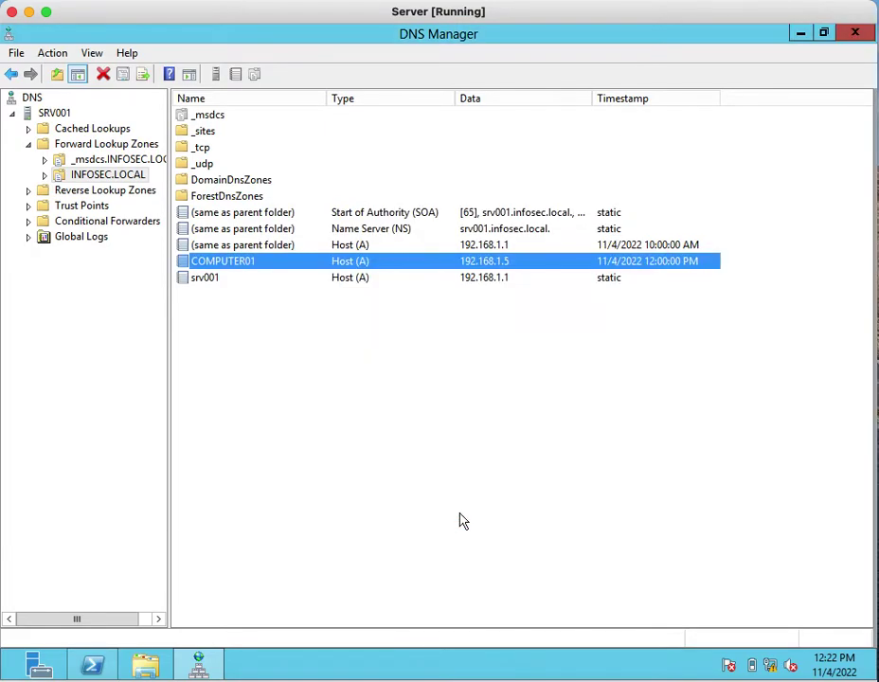
{"action": "left_click", "coordinate": [461, 519]}
{"action": "right_click", "coordinate": [461, 519]}
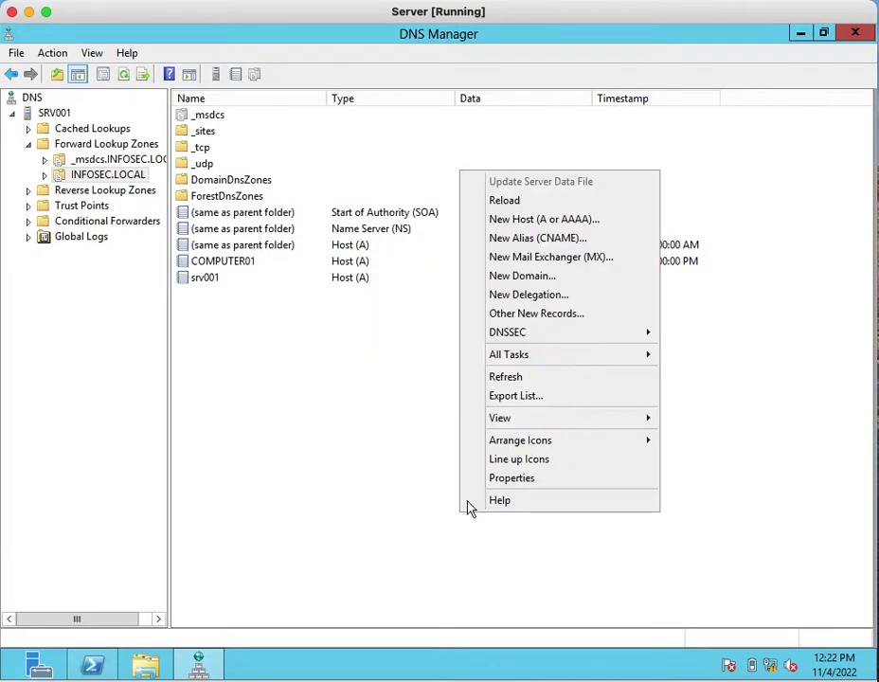
{"action": "left_click", "coordinate": [506, 382]}
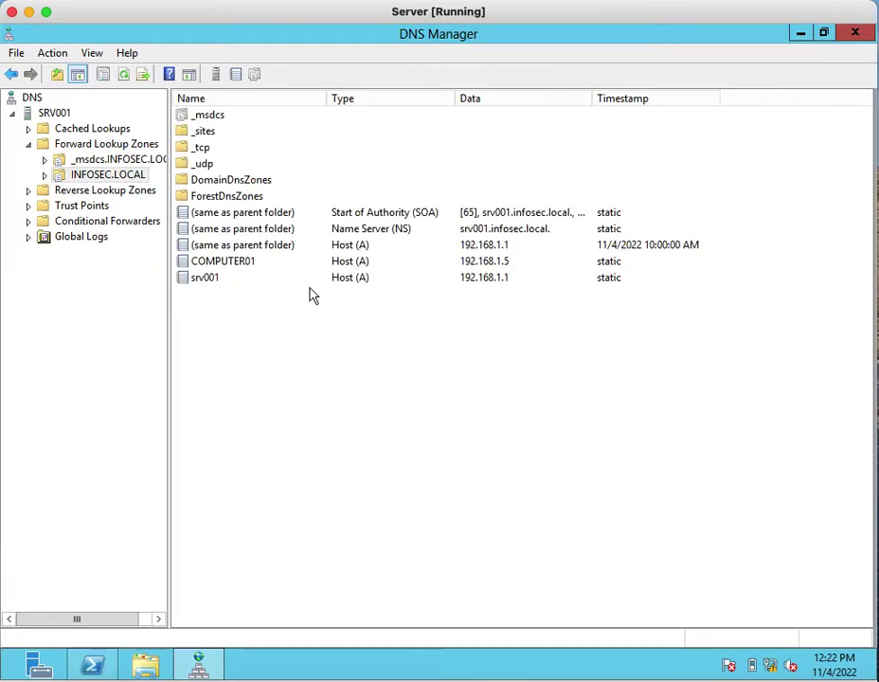
{"action": "left_click", "coordinate": [274, 268]}
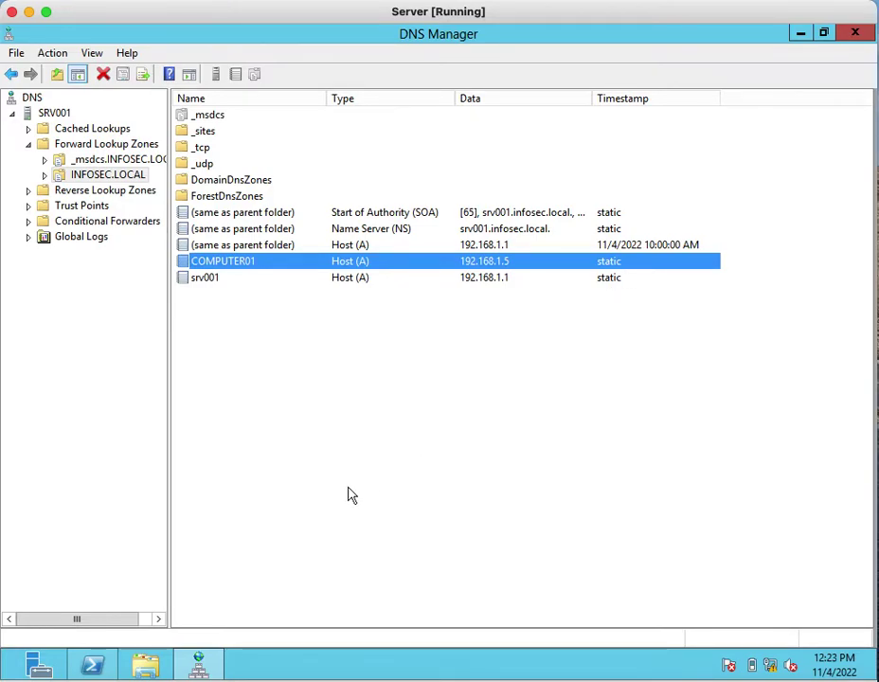
{"action": "left_click", "coordinate": [414, 477]}
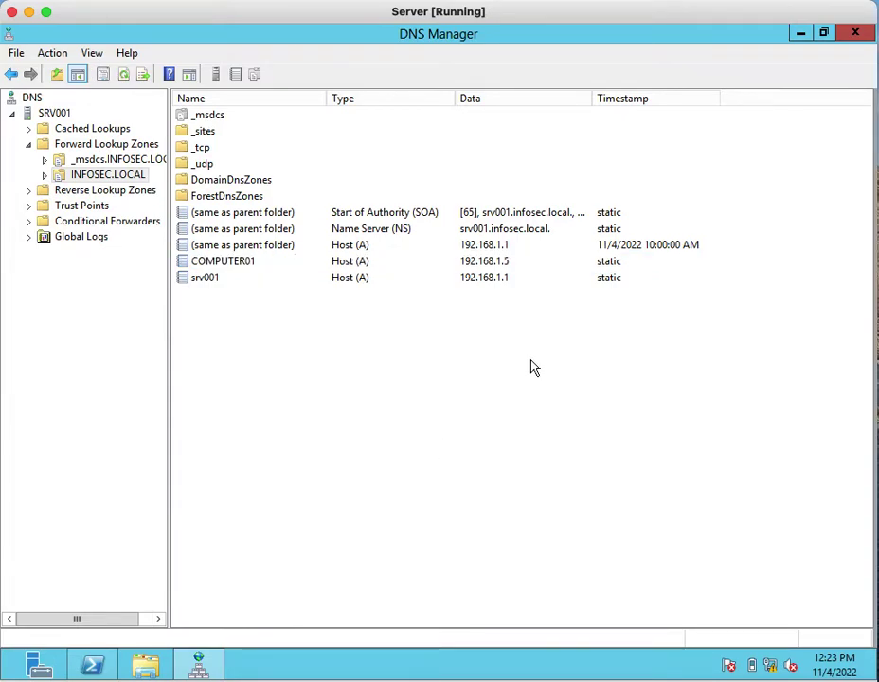
Step: Re-enable stale deletion for COMPUTER01, apply it, and refresh the zone
{"action": "double_click", "coordinate": [345, 265]}
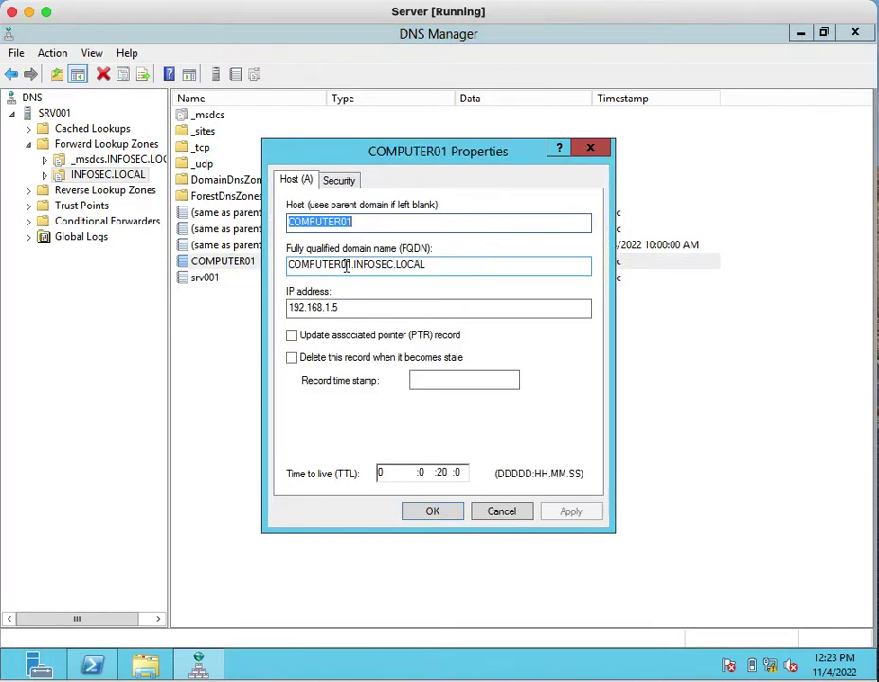
{"action": "left_click", "coordinate": [292, 358]}
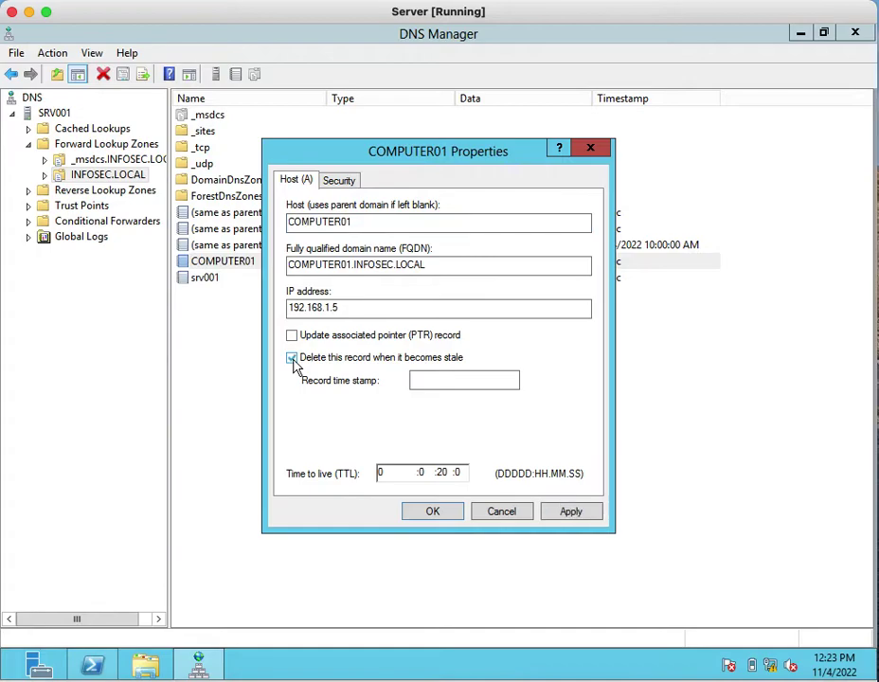
{"action": "left_click", "coordinate": [588, 516]}
{"action": "left_click", "coordinate": [447, 519]}
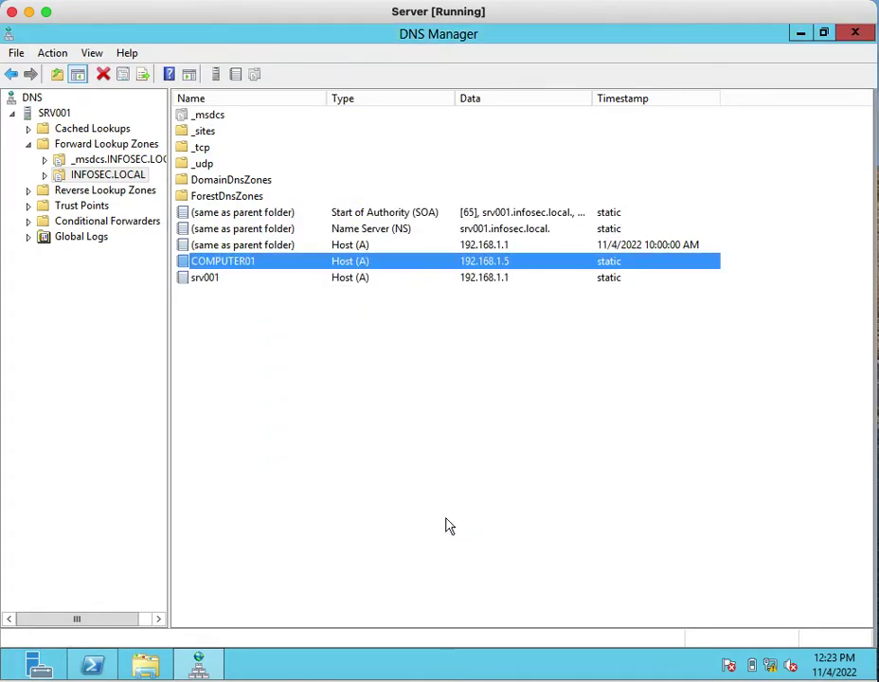
{"action": "right_click", "coordinate": [447, 519]}
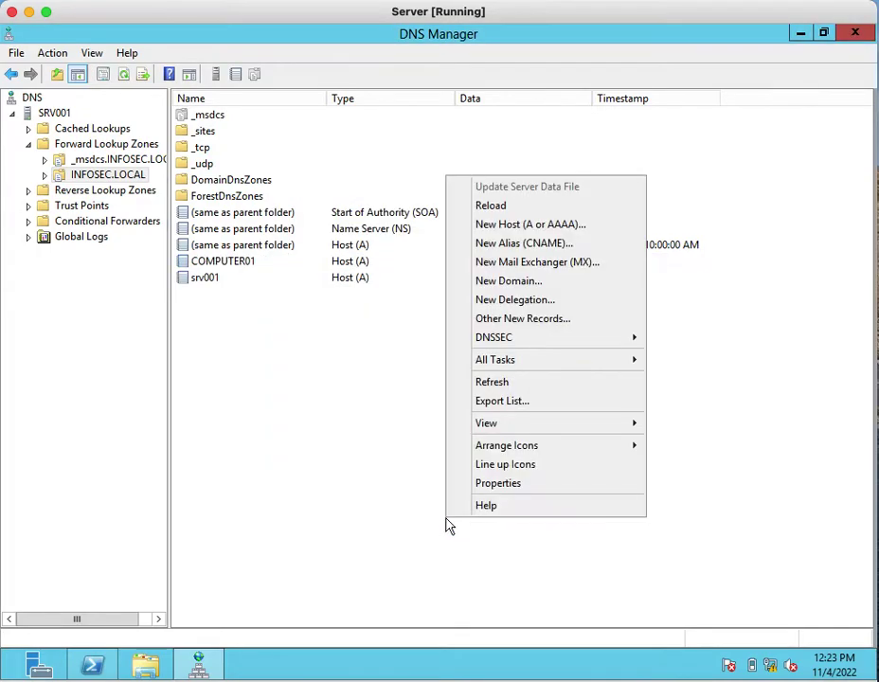
{"action": "left_click", "coordinate": [499, 384]}
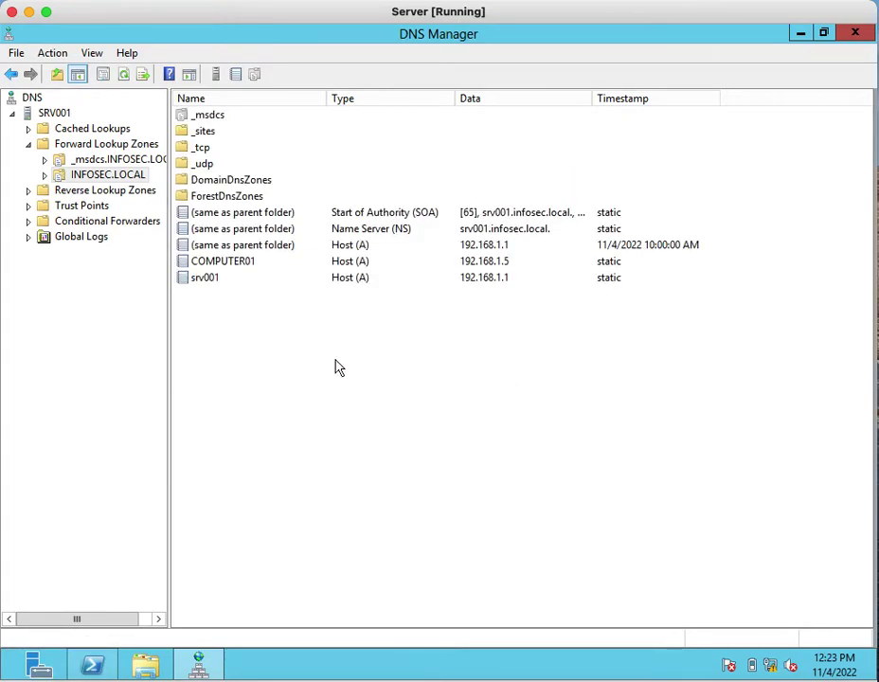
Step: Delete the COMPUTER01 host record from INFOSEC.LOCAL
{"action": "left_click", "coordinate": [503, 265]}
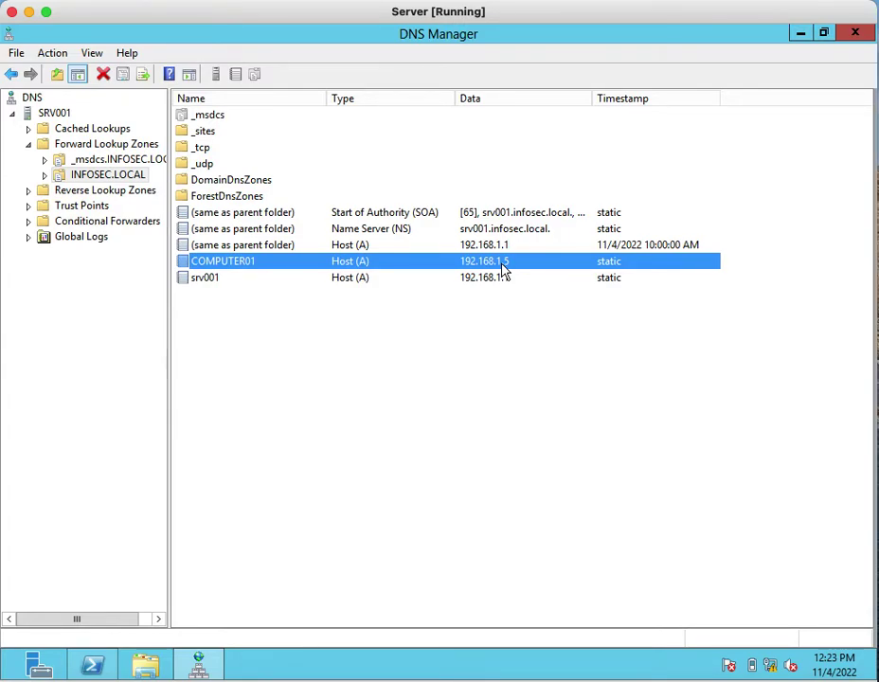
{"action": "right_click", "coordinate": [504, 270]}
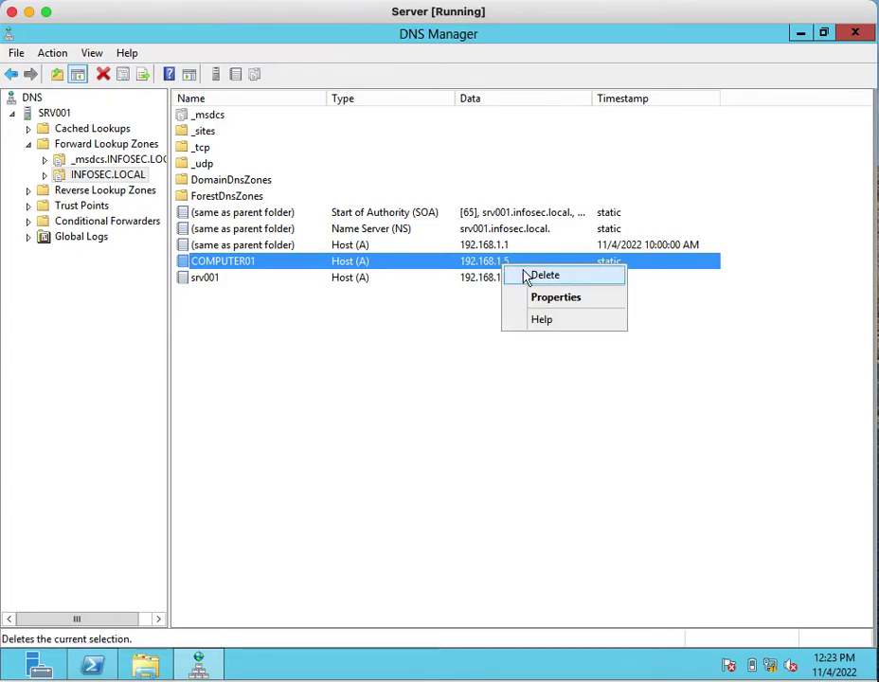
{"action": "left_click", "coordinate": [527, 274]}
{"action": "left_click", "coordinate": [508, 410]}
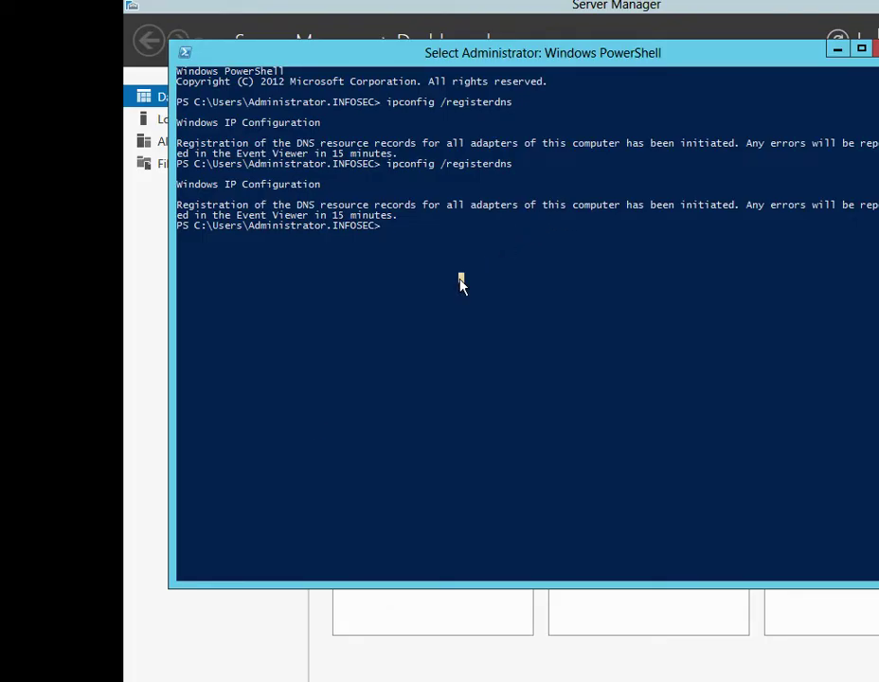
Step: Clear the console, confirm the hostname, and rerun ipconfig /registerdns
{"action": "type", "text": "cls"}
{"action": "key", "text": "Return"}
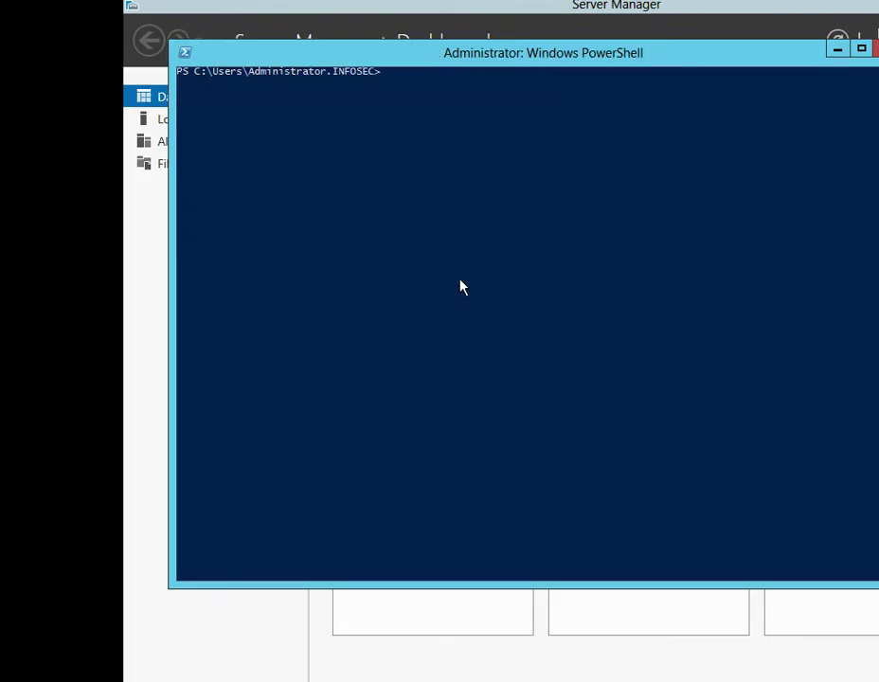
{"action": "type", "text": "hostname"}
{"action": "key", "text": "Return"}
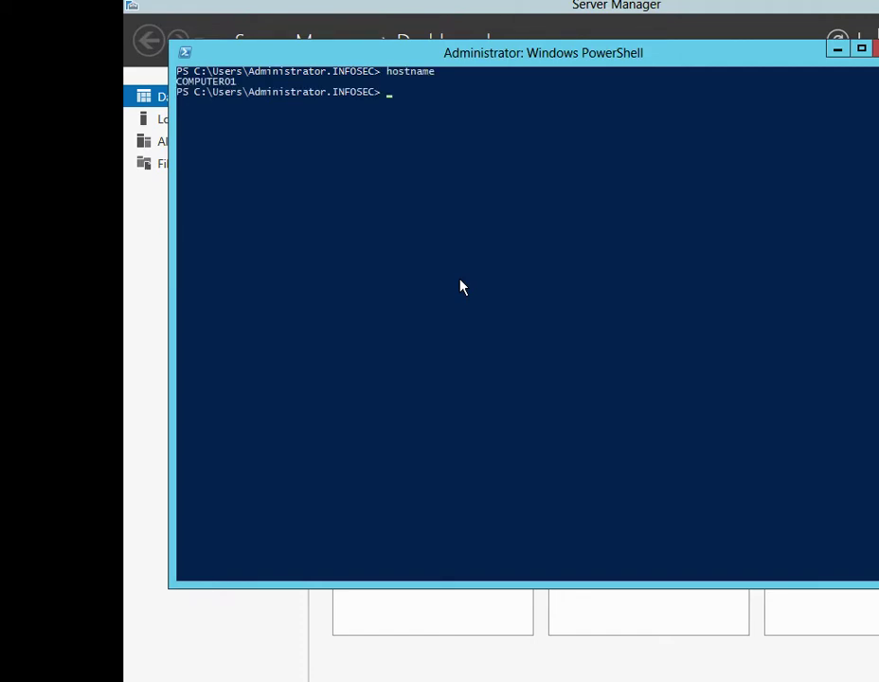
{"action": "key", "text": "Up"}
{"action": "key", "text": "Up"}
{"action": "key", "text": "Up"}
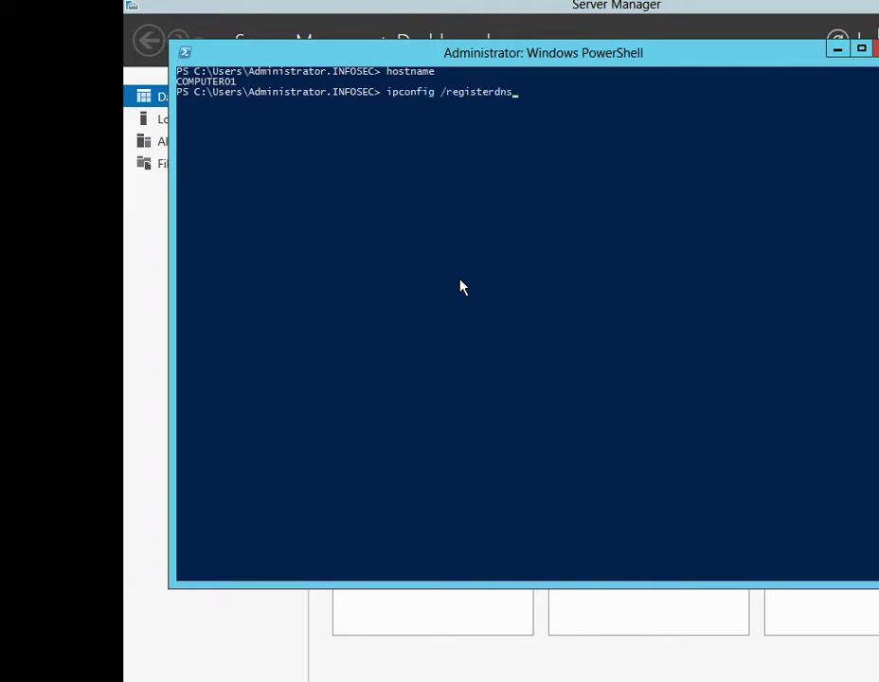
{"action": "key", "text": "Return"}
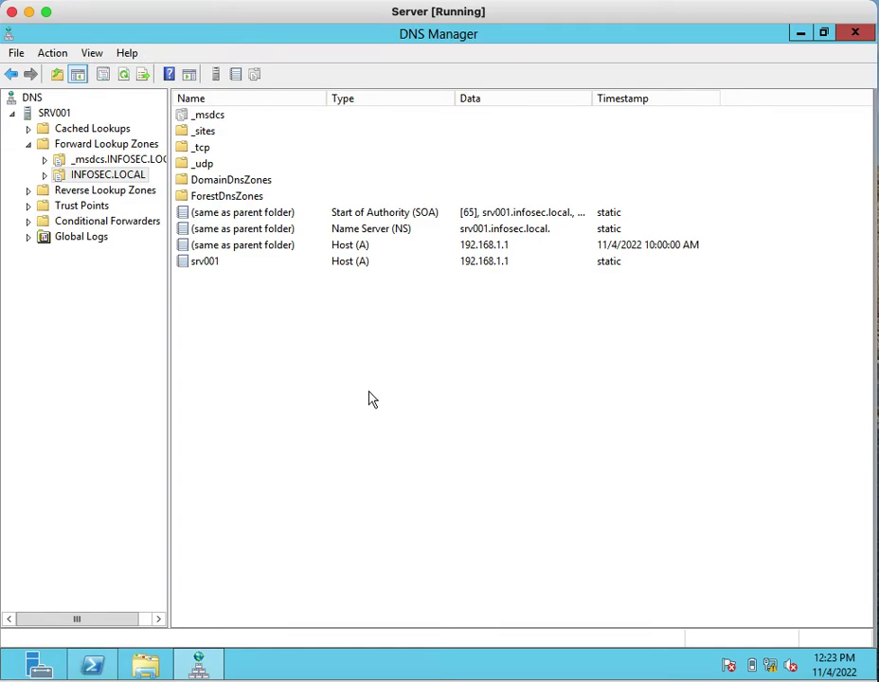
Step: Refresh INFOSEC.LOCAL and select the re-registered COMPUTER01 record at 192.168.1.5
{"action": "right_click", "coordinate": [370, 393]}
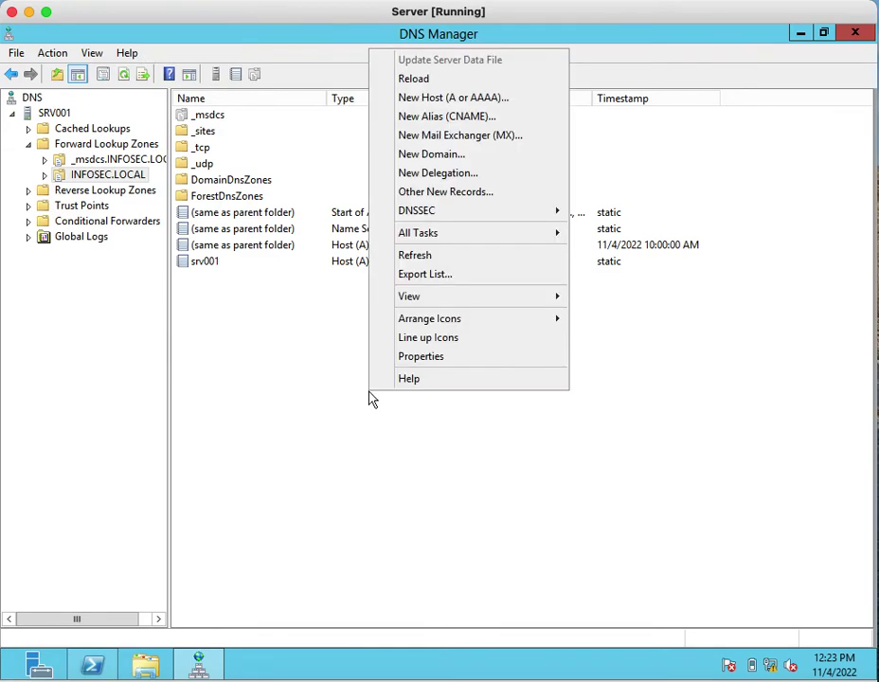
{"action": "left_click", "coordinate": [433, 257]}
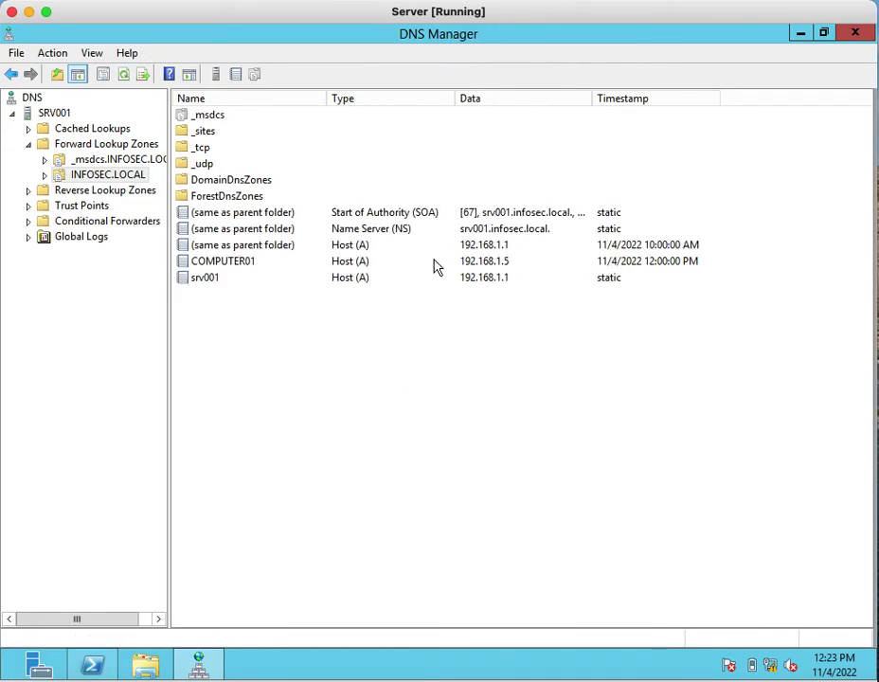
{"action": "left_click", "coordinate": [235, 270]}
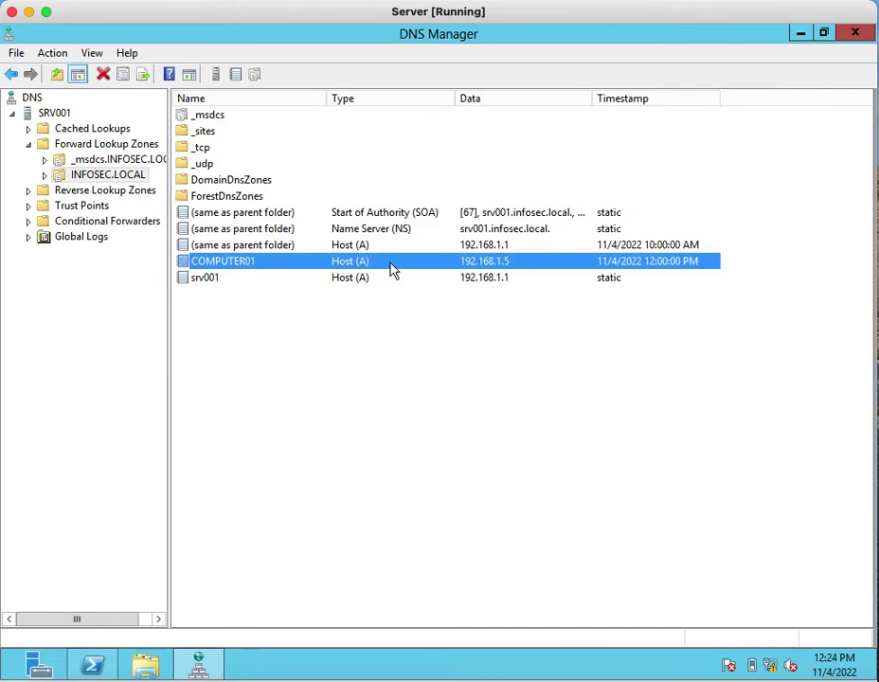